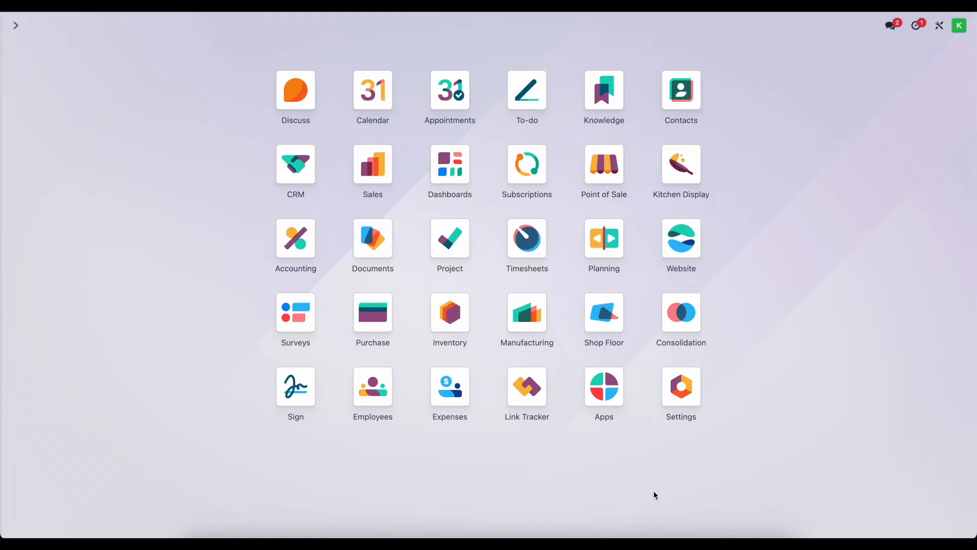
Open Inventory's Locations list with the Internal filter removed and open Virtual Locations/Scrap.
click(462, 323)
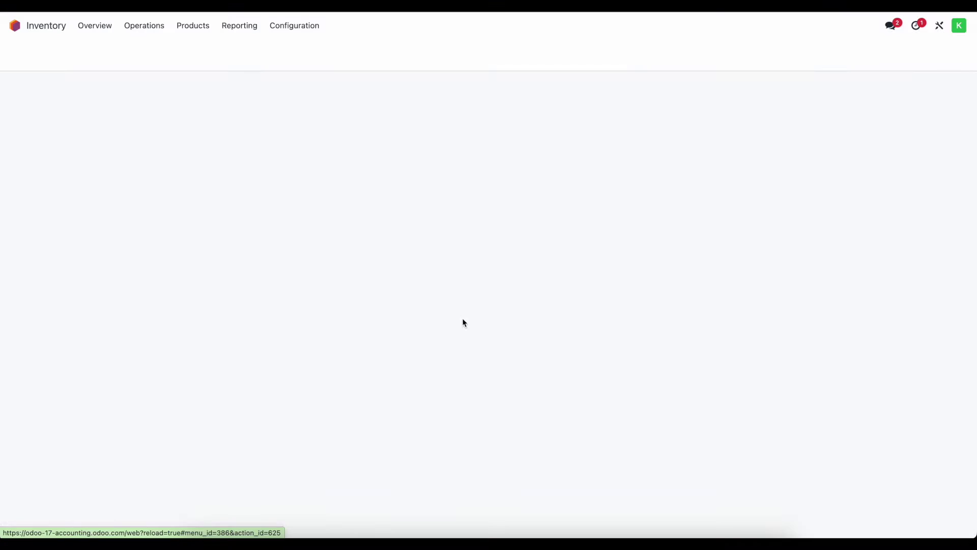
click(301, 32)
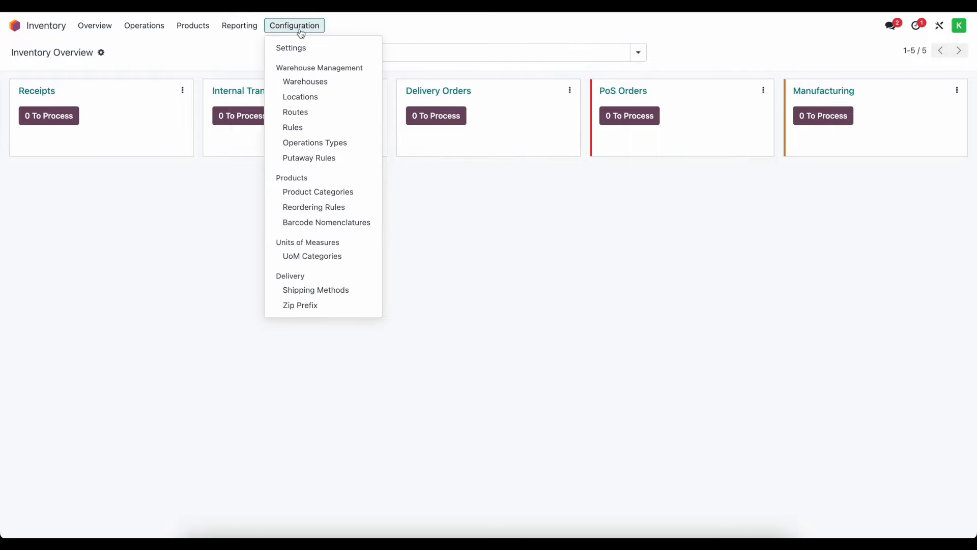
click(312, 98)
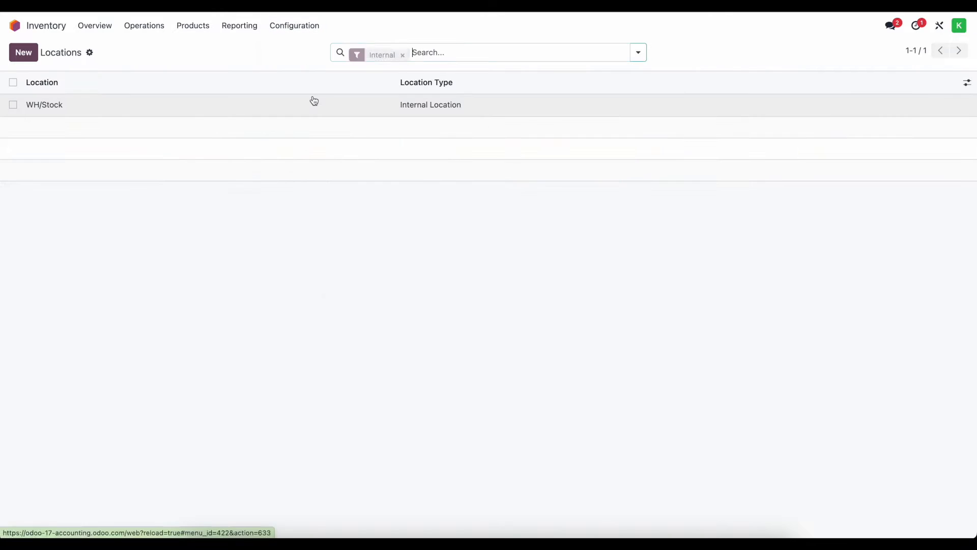
click(403, 53)
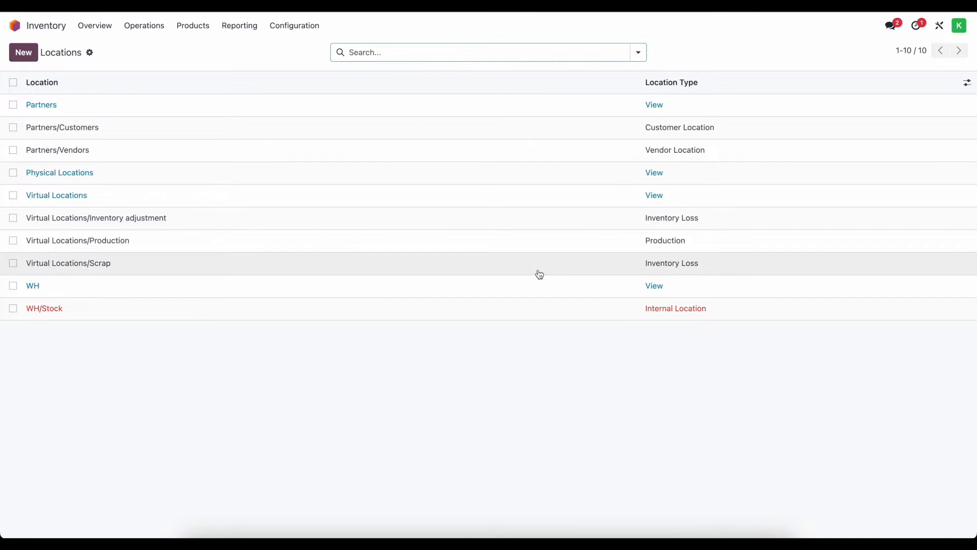
click(90, 264)
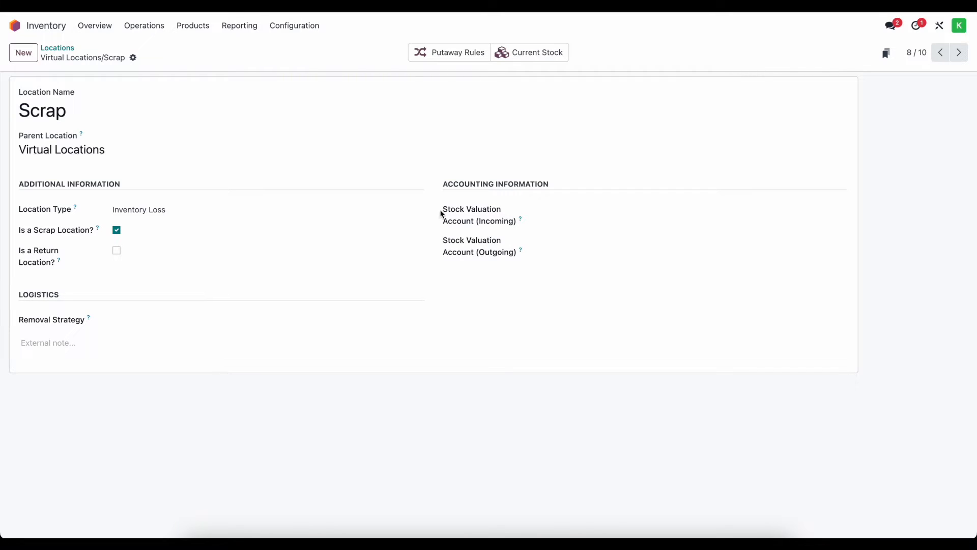
Set incoming and outgoing stock valuation accounts to 500000 Cost of Goods Sold and save.
click(568, 214)
text(cos)
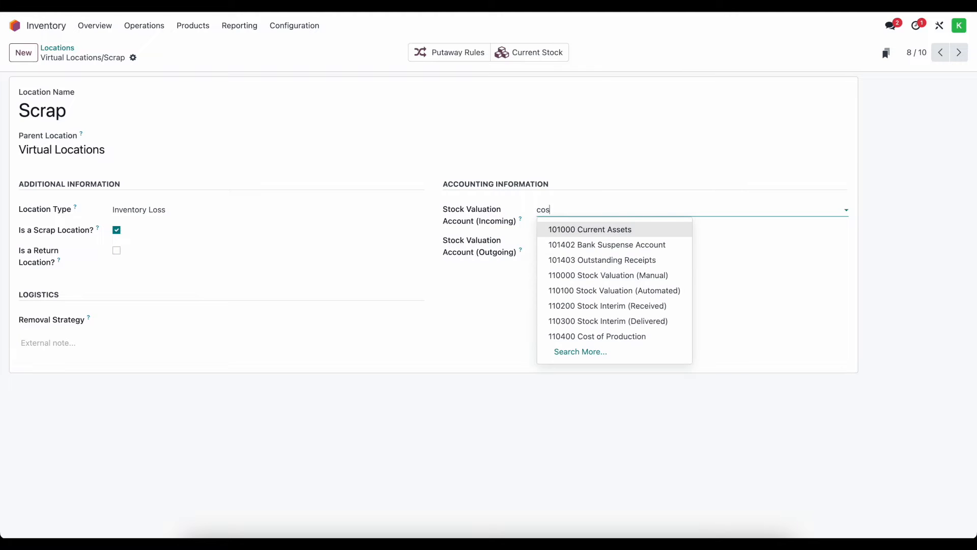
text(t)
click(569, 244)
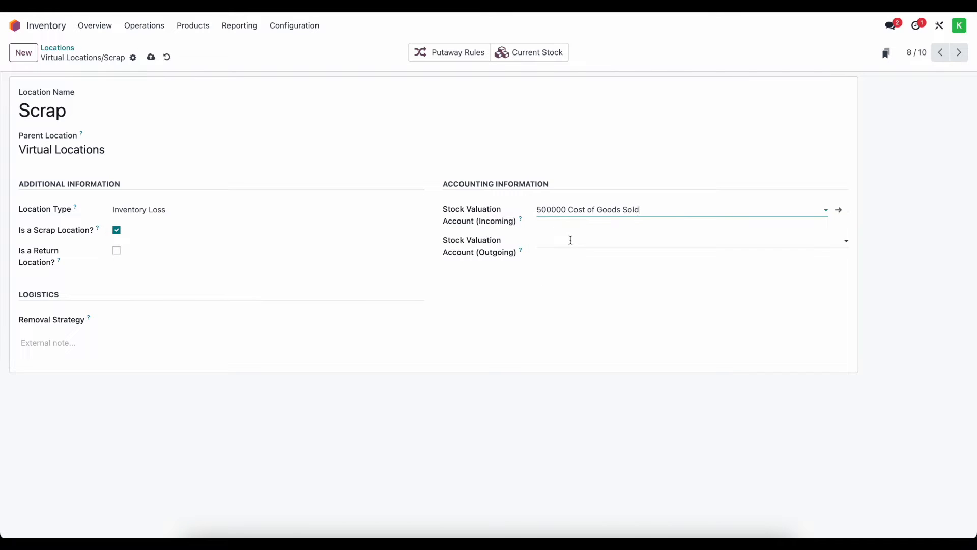
text(cost)
click(569, 275)
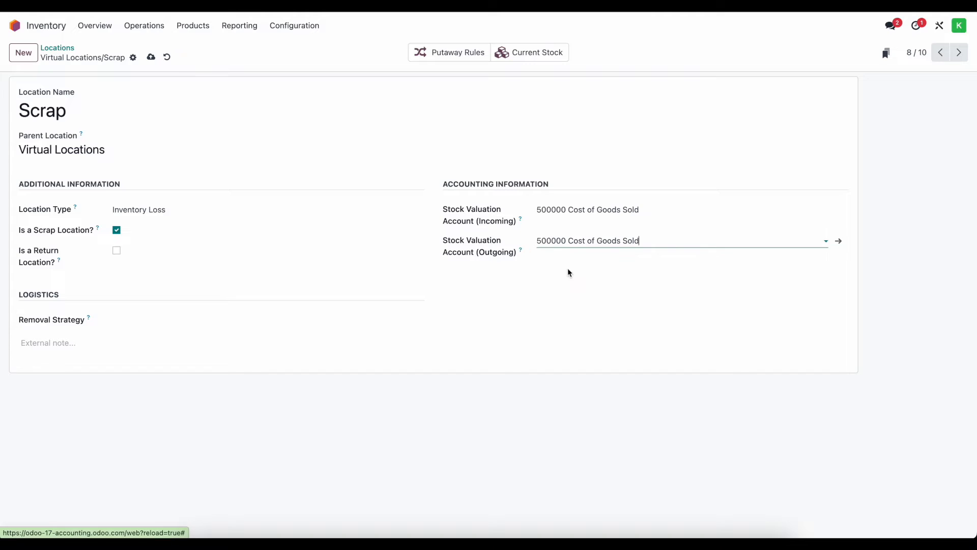
click(151, 56)
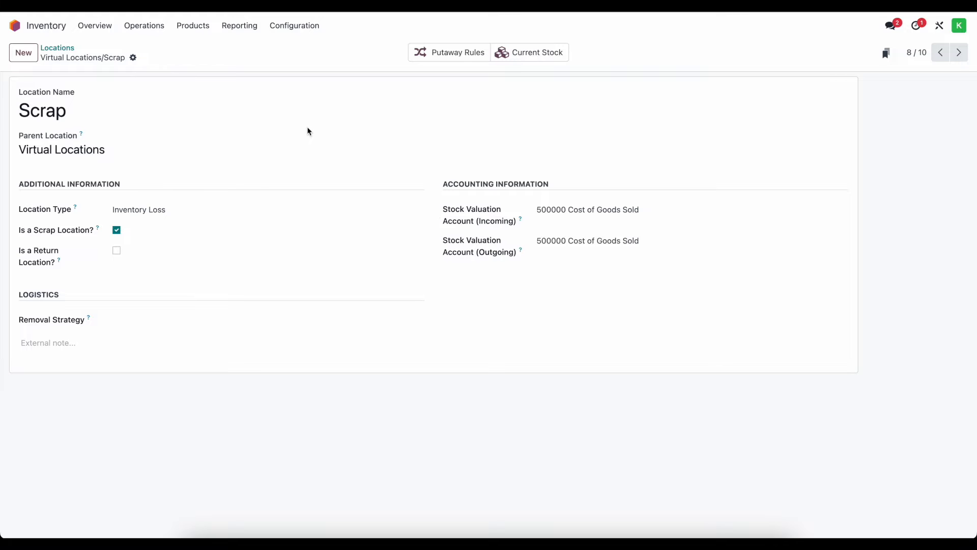
Create a new scrap order for Product 2 (Average Cost) and open that product's record.
click(145, 25)
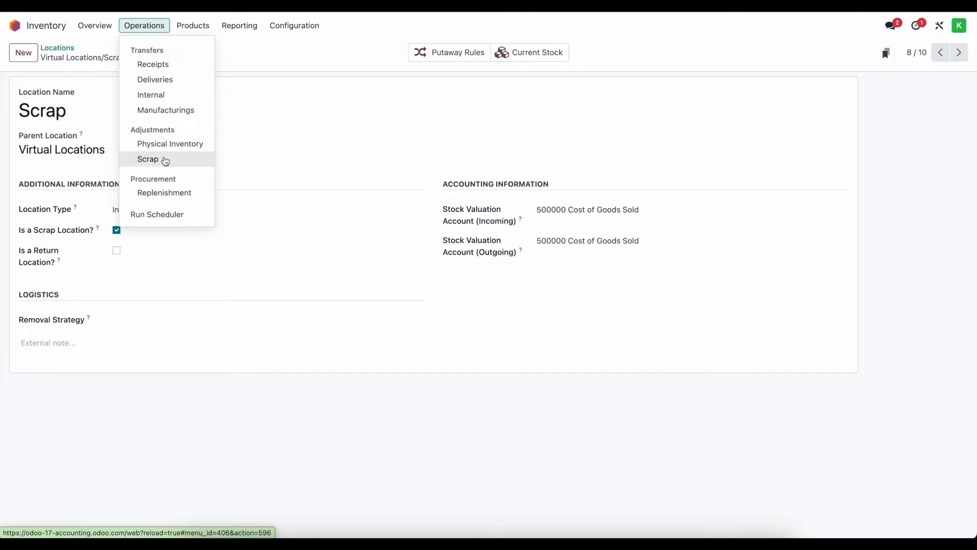
click(150, 158)
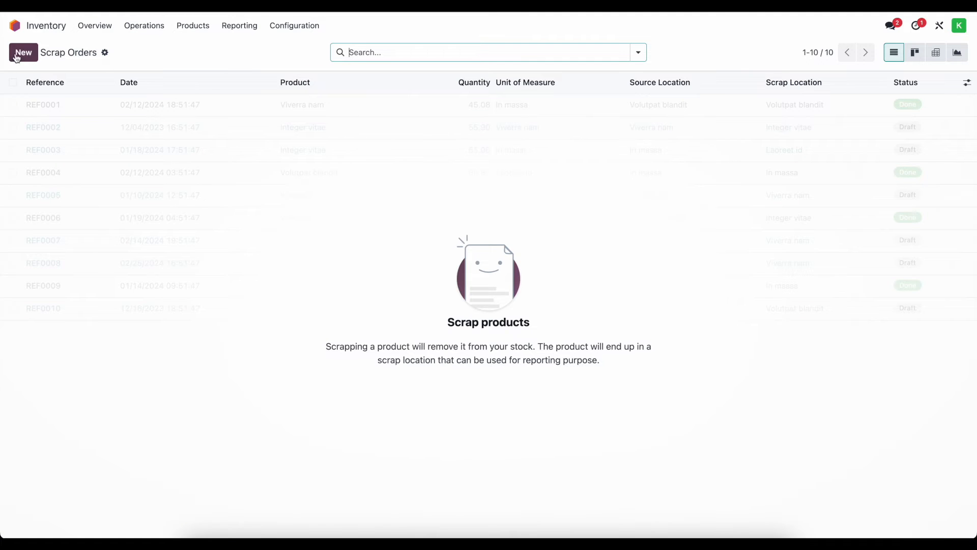
click(21, 53)
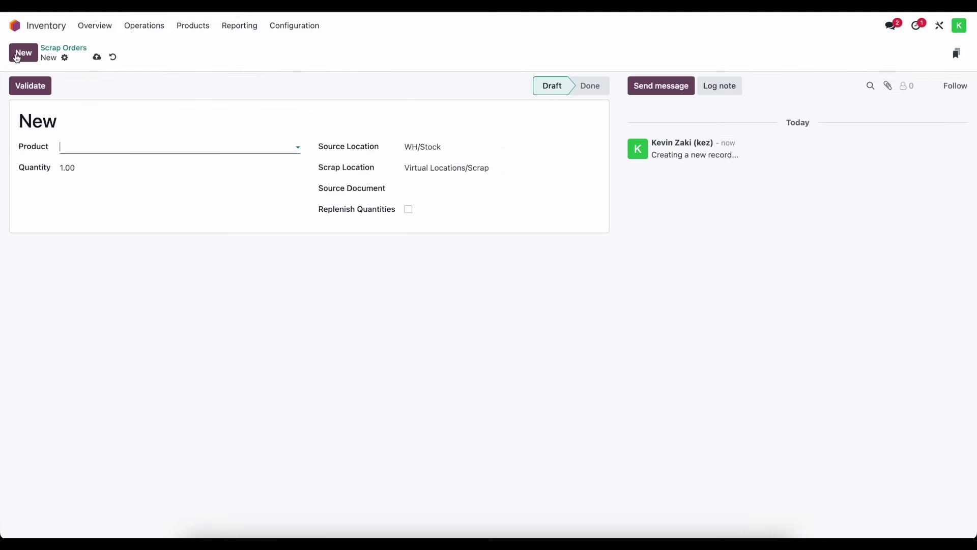
click(106, 149)
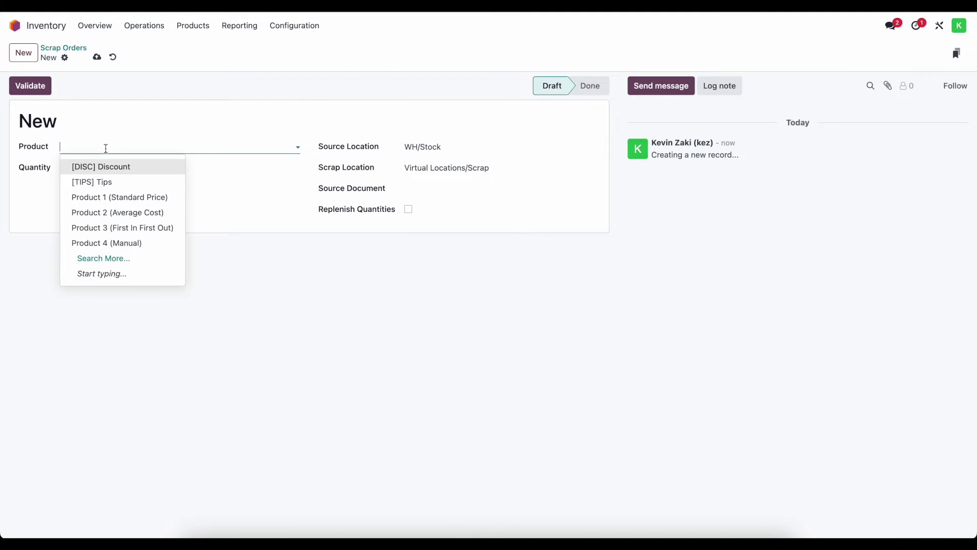
click(143, 216)
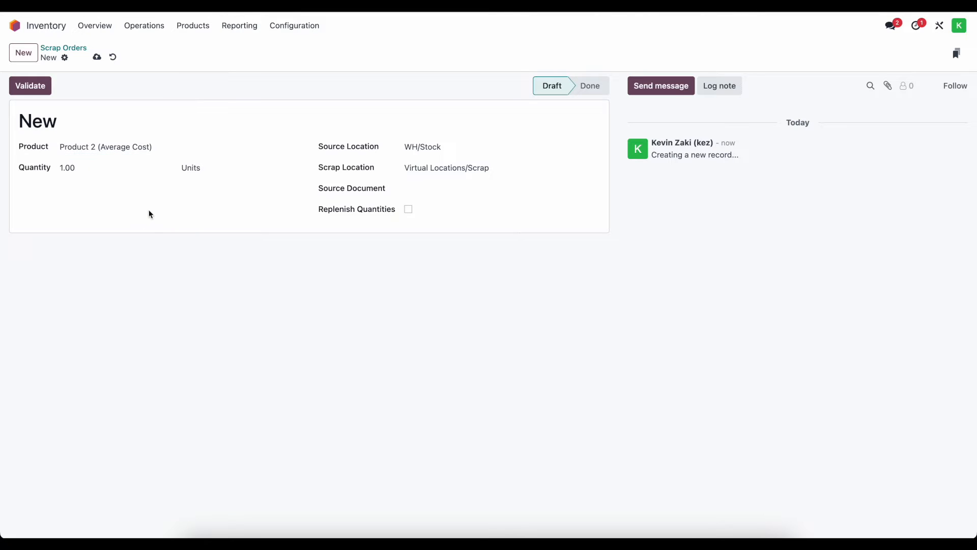
click(290, 148)
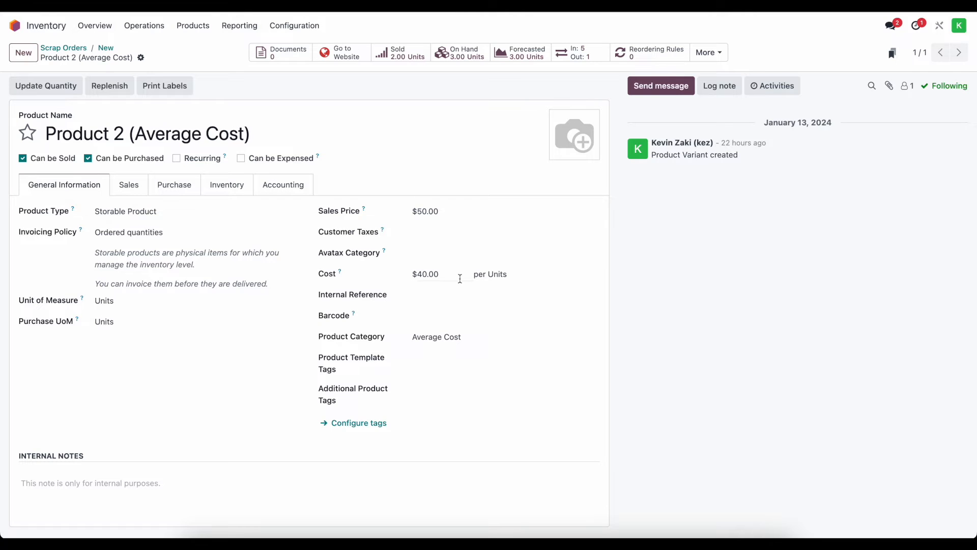
Return to the draft scrap order and enter its Source Document field.
click(105, 48)
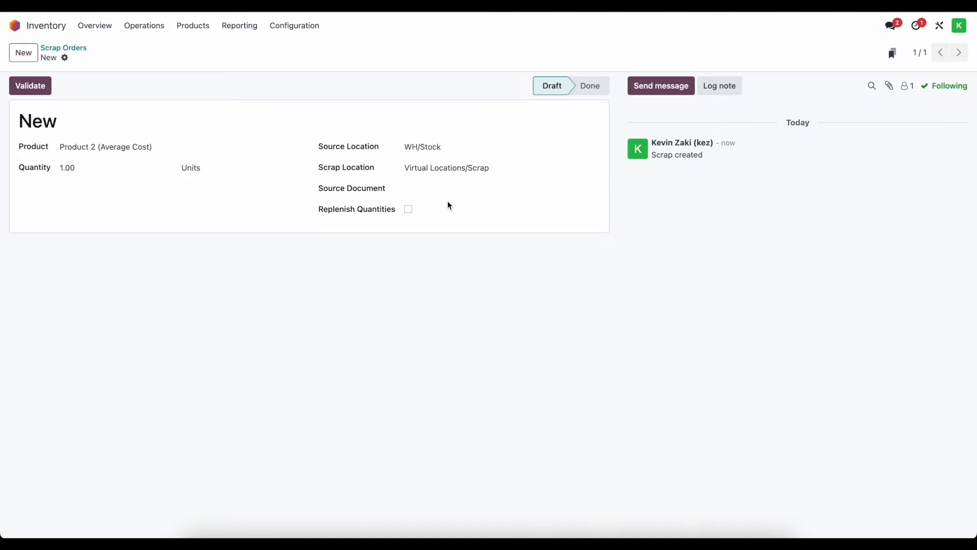
click(413, 190)
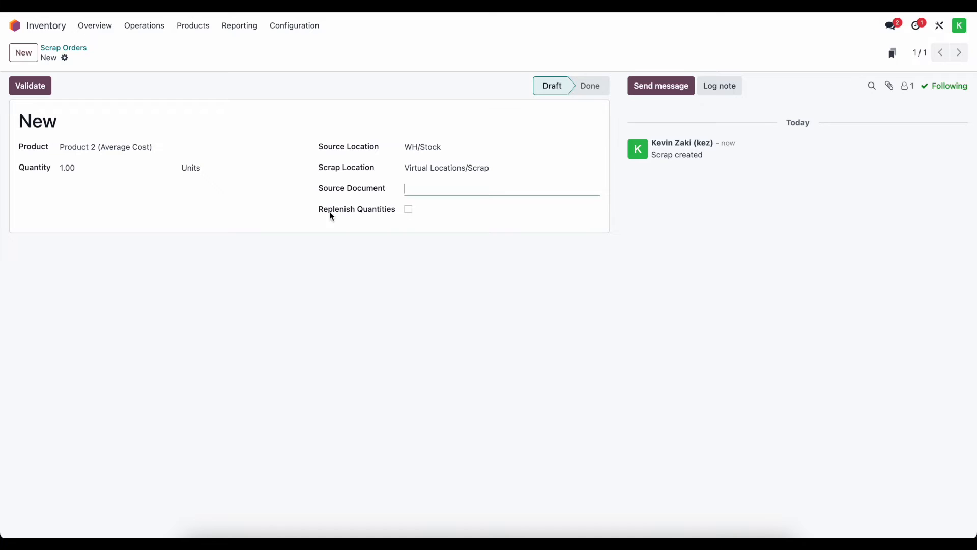
Leave Source Document empty, validate the scrap order as SP/00001, and view its stock moves.
click(298, 218)
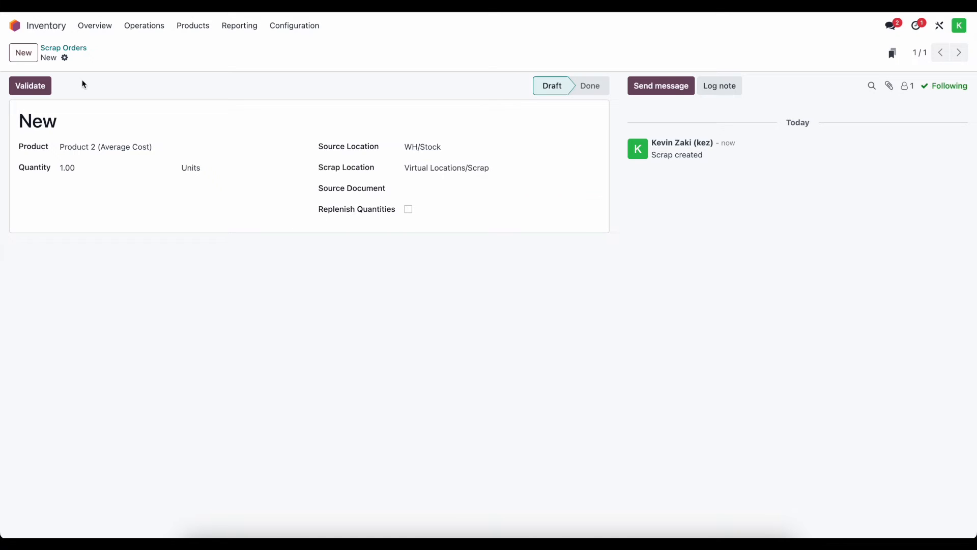
click(38, 88)
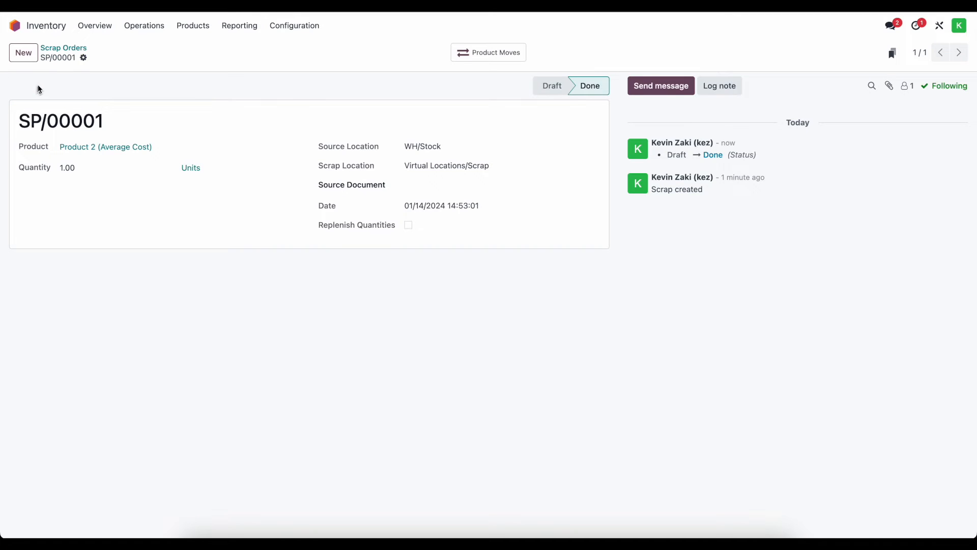
click(493, 55)
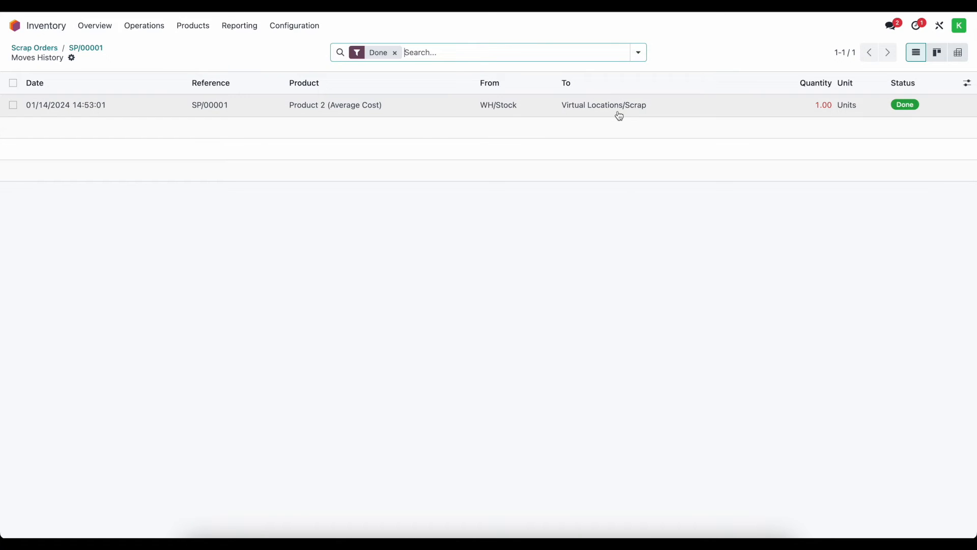
Open the detail record of the completed SP/00001 move into the scrap location.
click(647, 105)
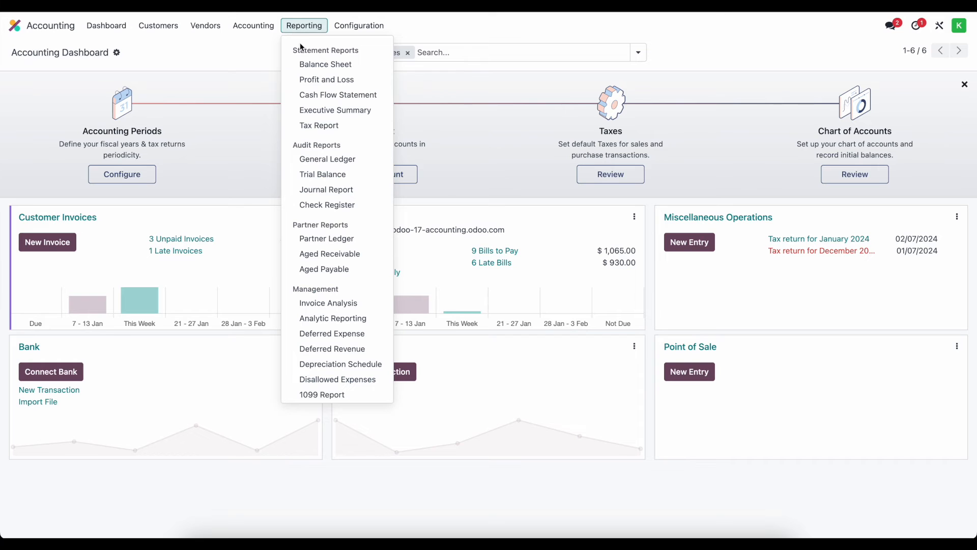
Open journal entry STJ/2024/01/0022 for SP/00001: $40 debit Cost of Goods Sold, credit Stock Valuation.
click(263, 69)
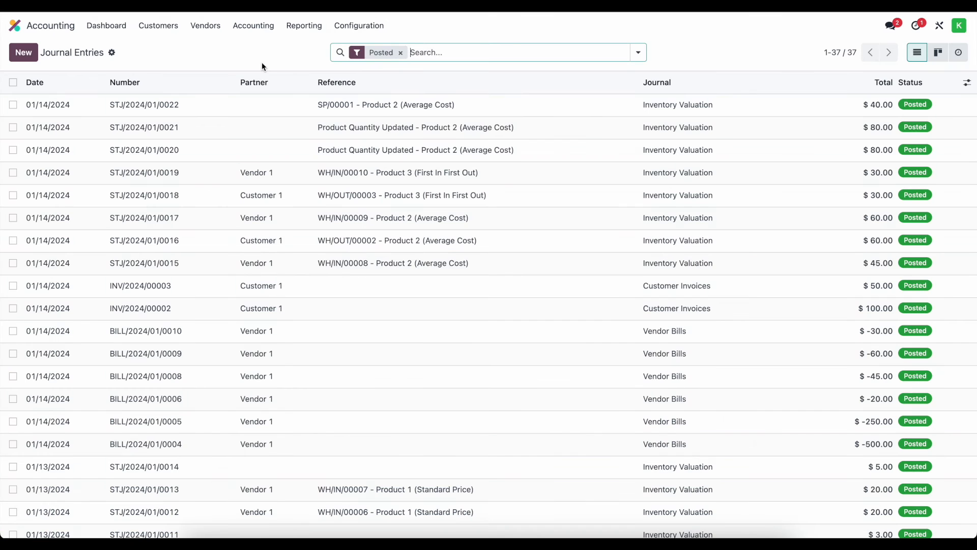
click(365, 113)
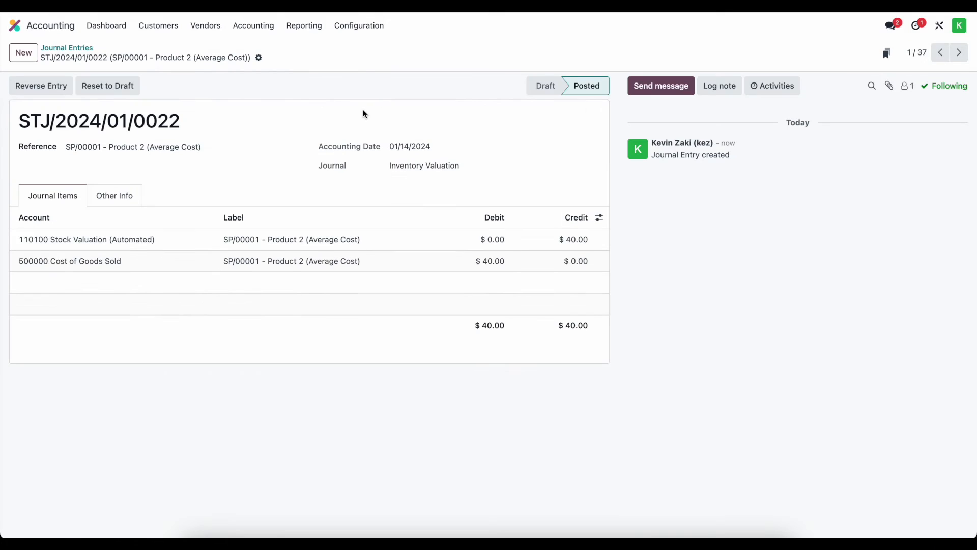
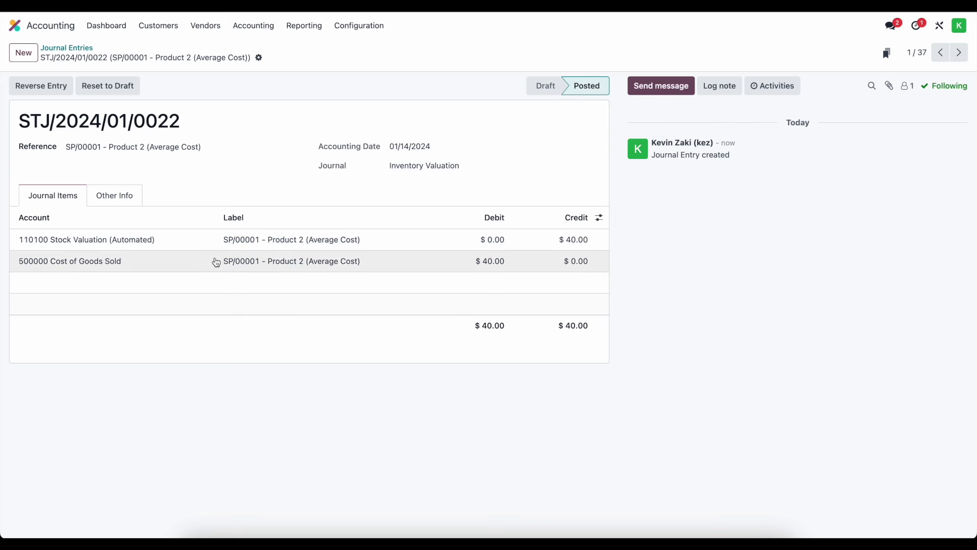
Bring up the Reporting menu from journal entry STJ/2024/01/0022.
click(290, 29)
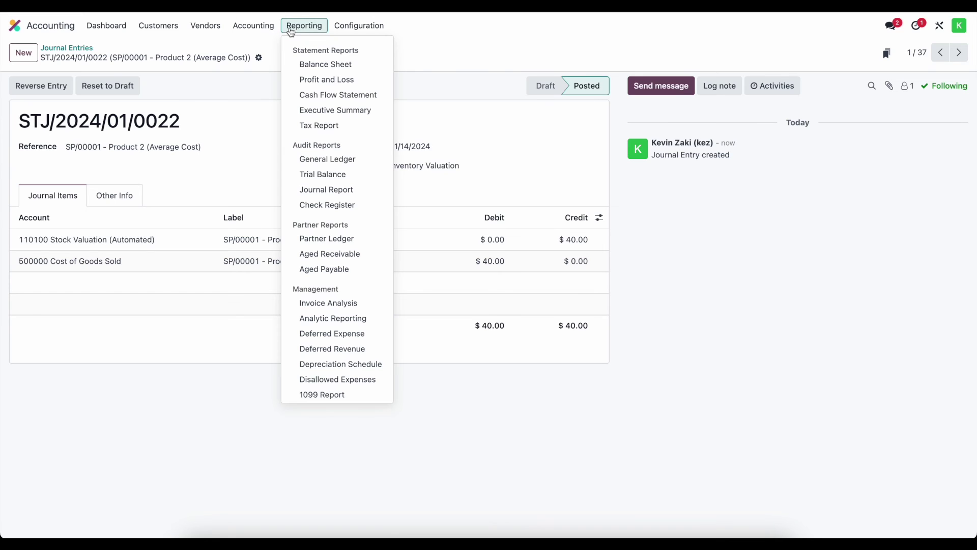
Show the 2024 Profit and Loss and reveal options for 500000 Cost of Goods Sold at 175.00.
click(319, 80)
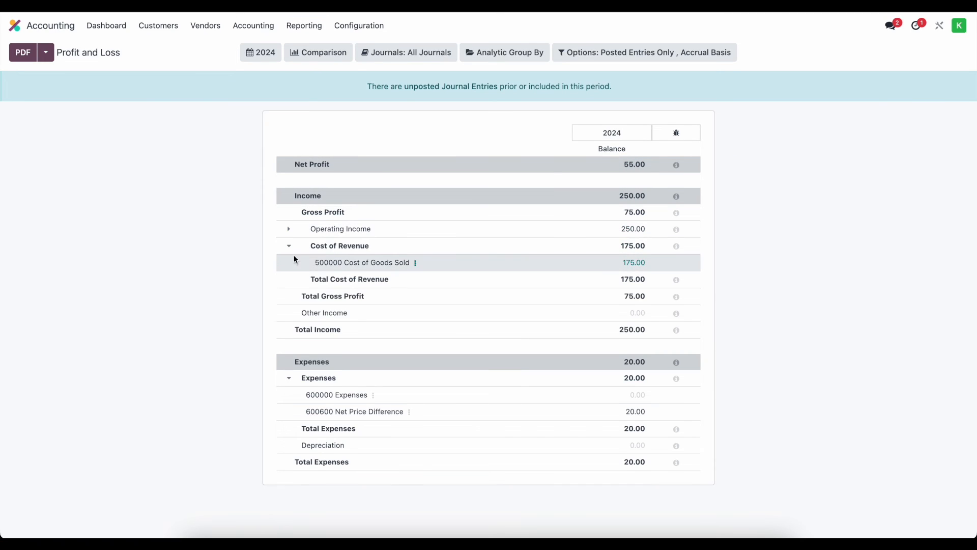
click(416, 264)
View the Cost of Goods Sold general ledger and highlight scrap entry STJ/2024/01/0022 debiting $40.00.
click(447, 274)
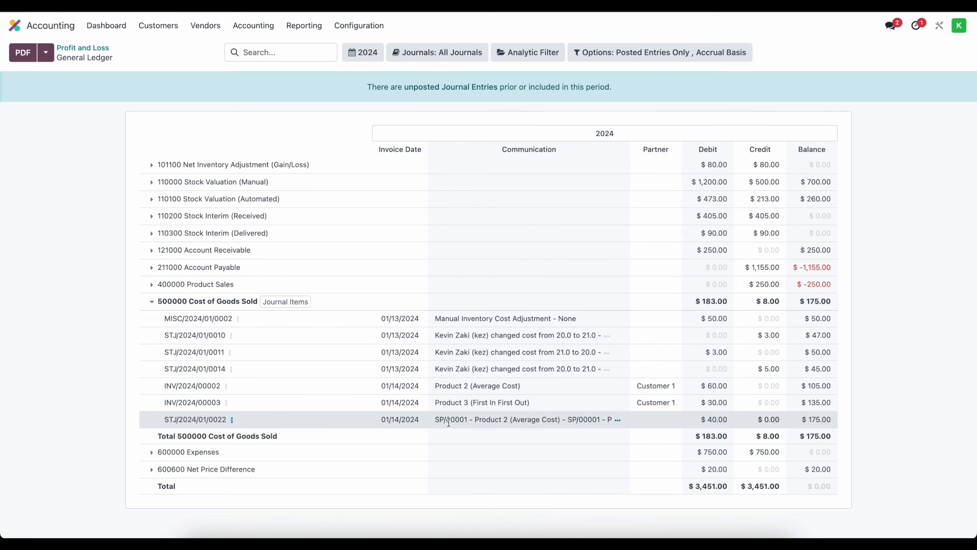
drag(447, 419, 612, 420)
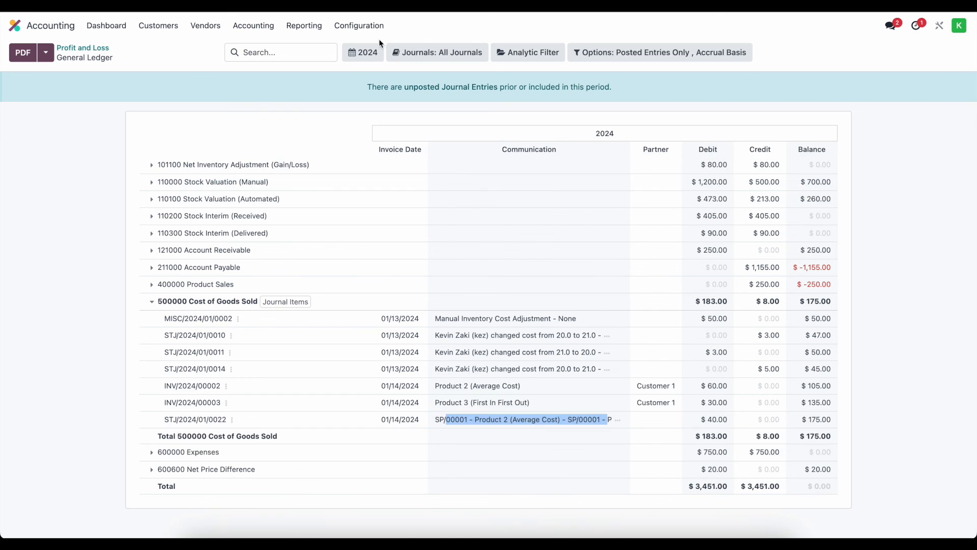
click(302, 25)
Show the Balance Sheet as of 01/14/2024 and go to the general ledger for 110100 Stock Valuation (Automated).
click(308, 64)
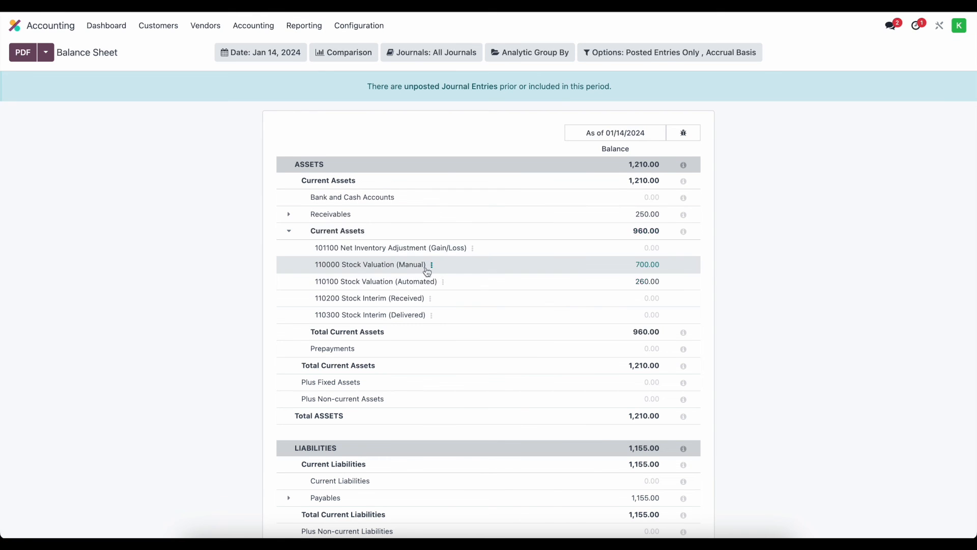
click(443, 283)
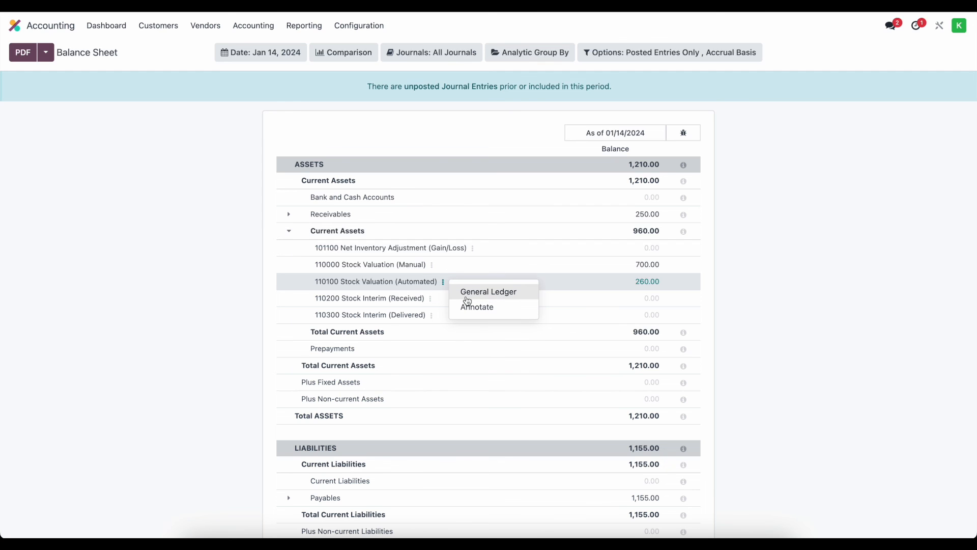
click(465, 296)
scroll(465, 295, down, 2)
scroll(459, 290, down, 3)
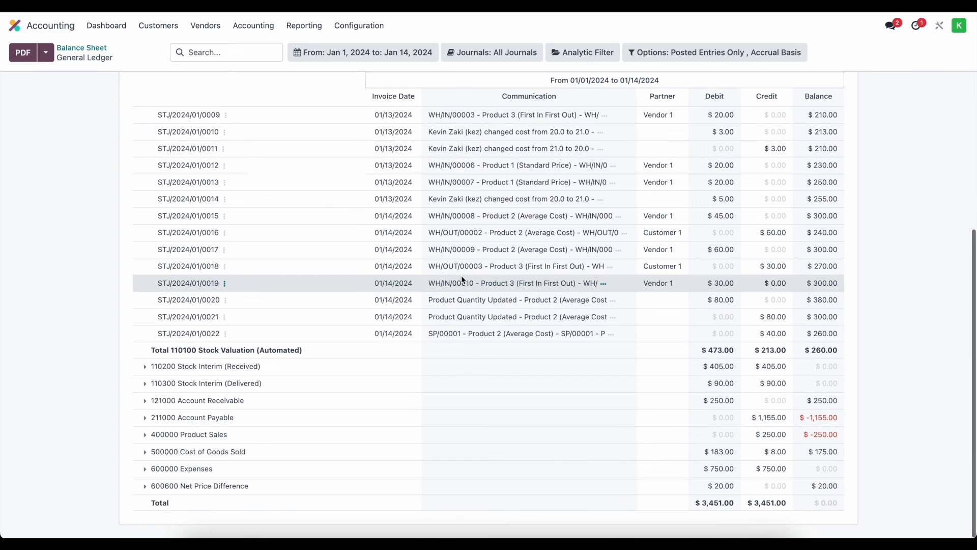
Highlight scrap entry STJ/2024/01/0022's communication and its $40.00 credit in the Stock Valuation ledger.
drag(432, 334, 514, 334)
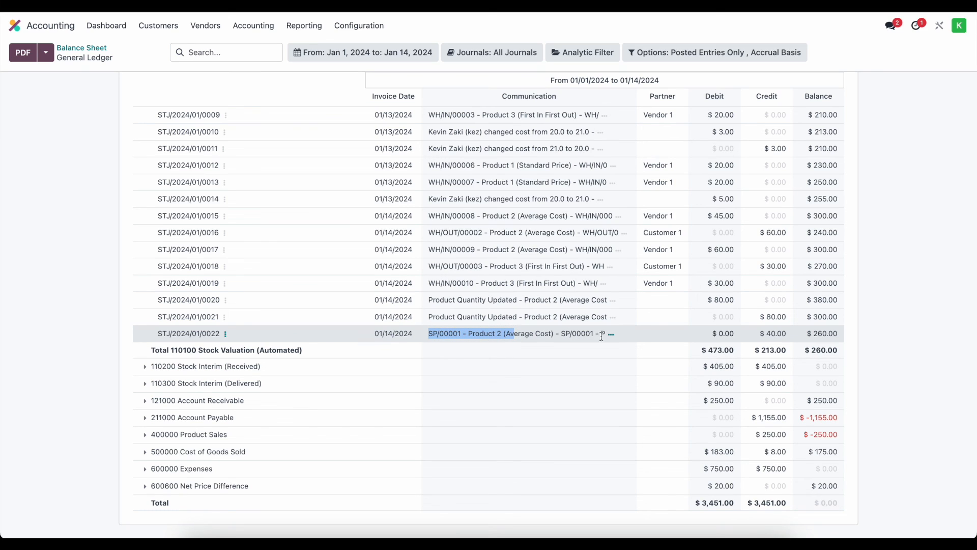
drag(761, 336, 790, 335)
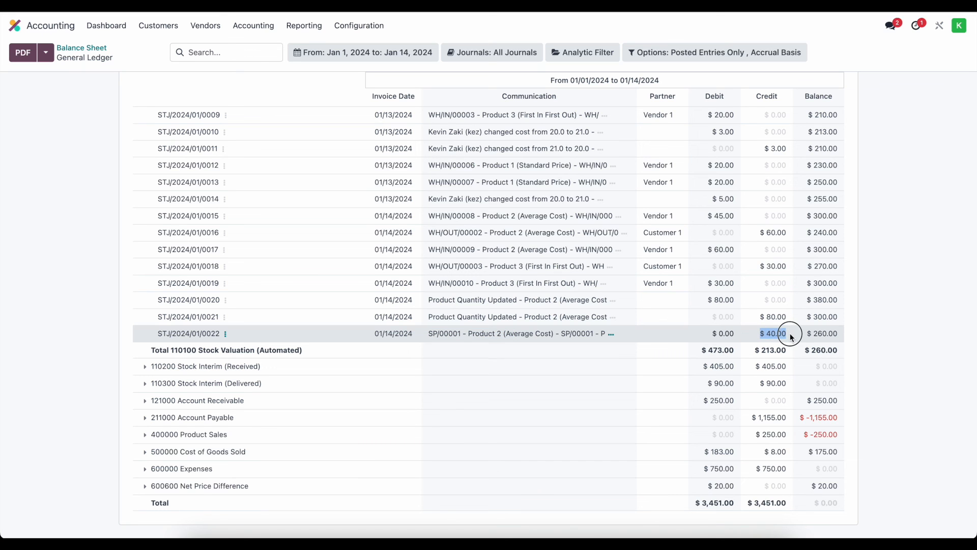
scroll(347, 228, up, 1)
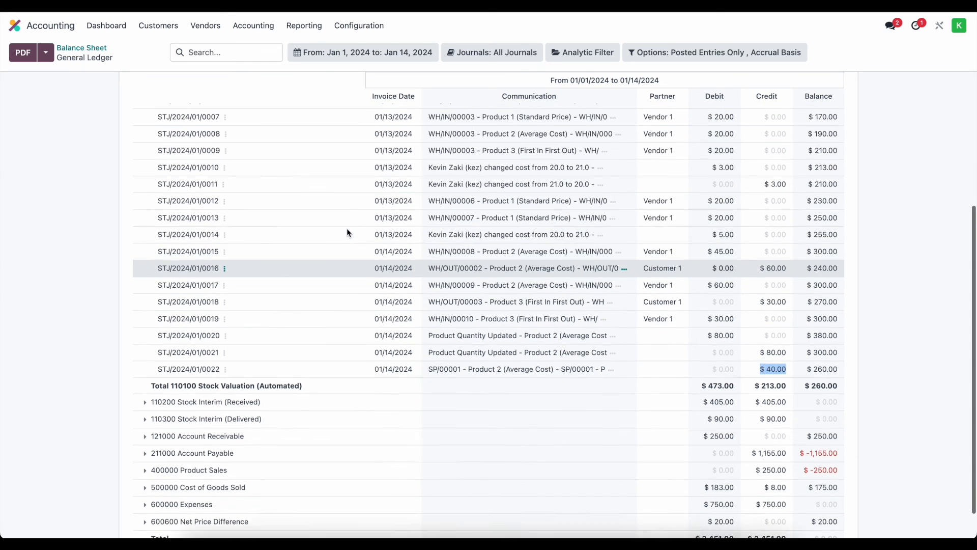
scroll(346, 228, up, 1)
scroll(346, 229, up, 2)
scroll(349, 232, up, 1)
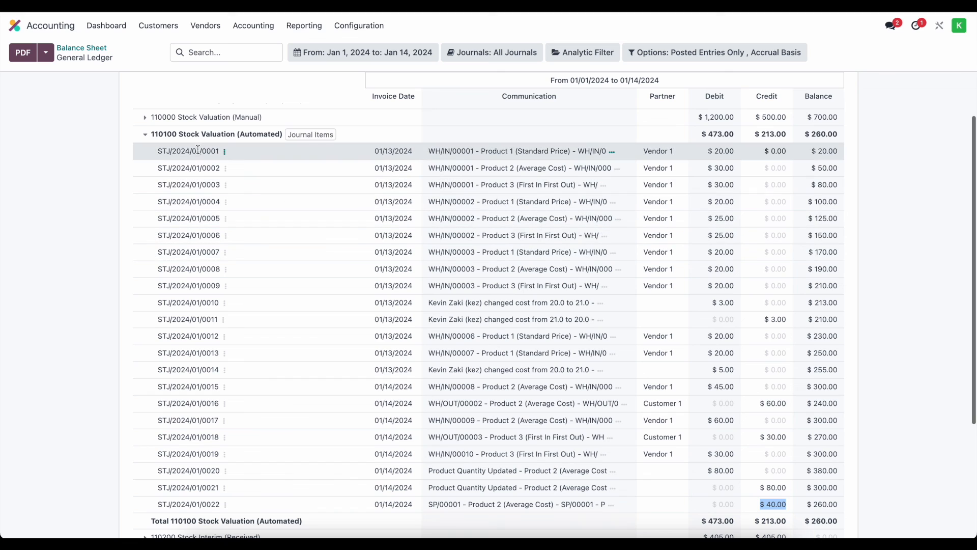